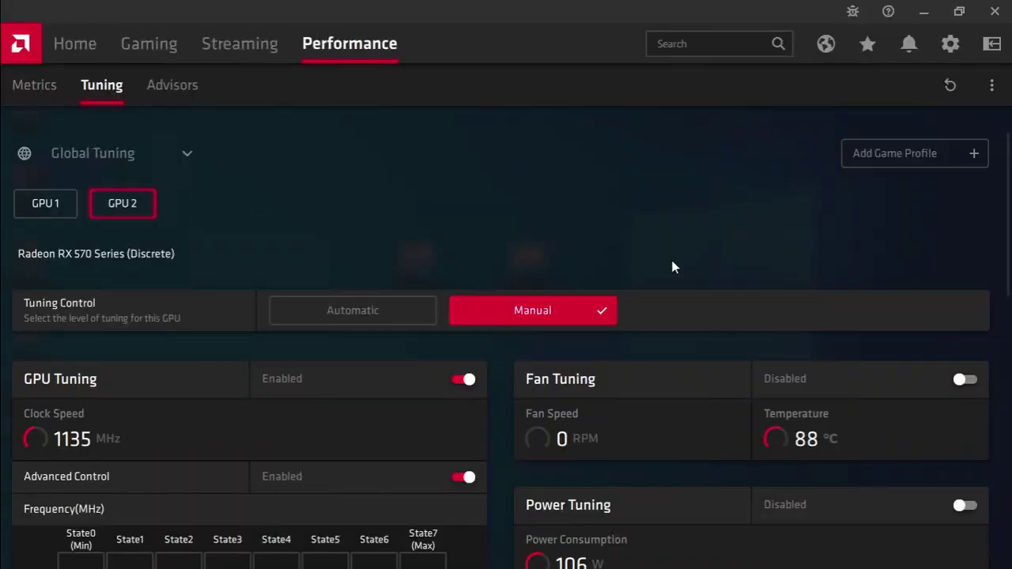
Review the RX 480 card's frequency, voltage and 1900 MHz VRAM tuning settings.
click(48, 204)
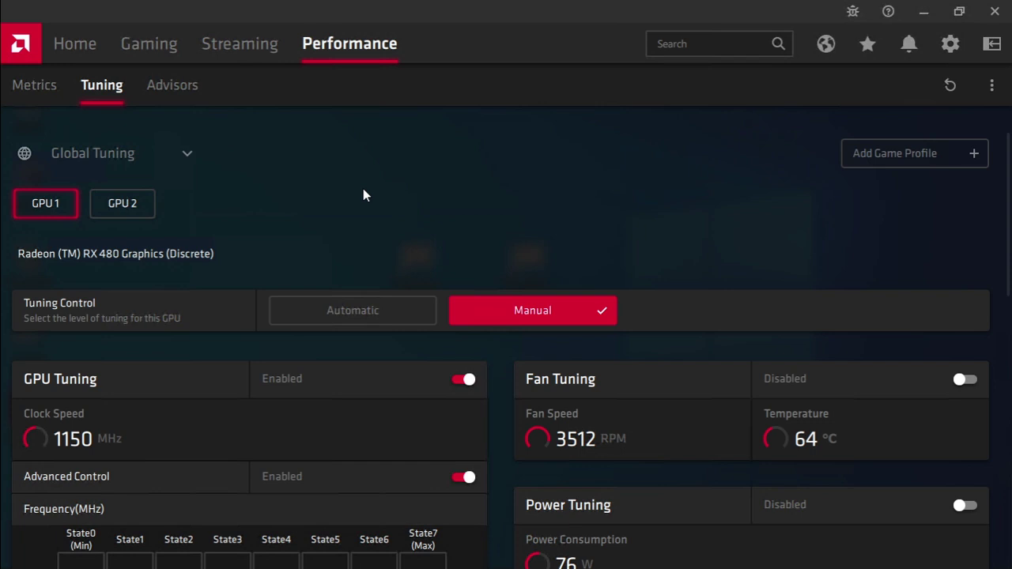
scroll(363, 195, down, 4)
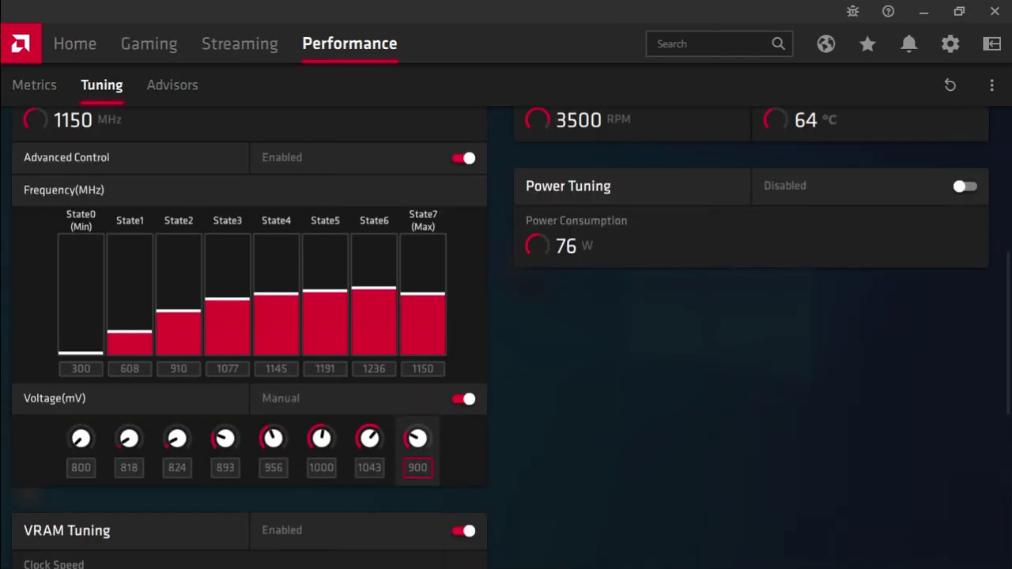
scroll(714, 423, down, 4)
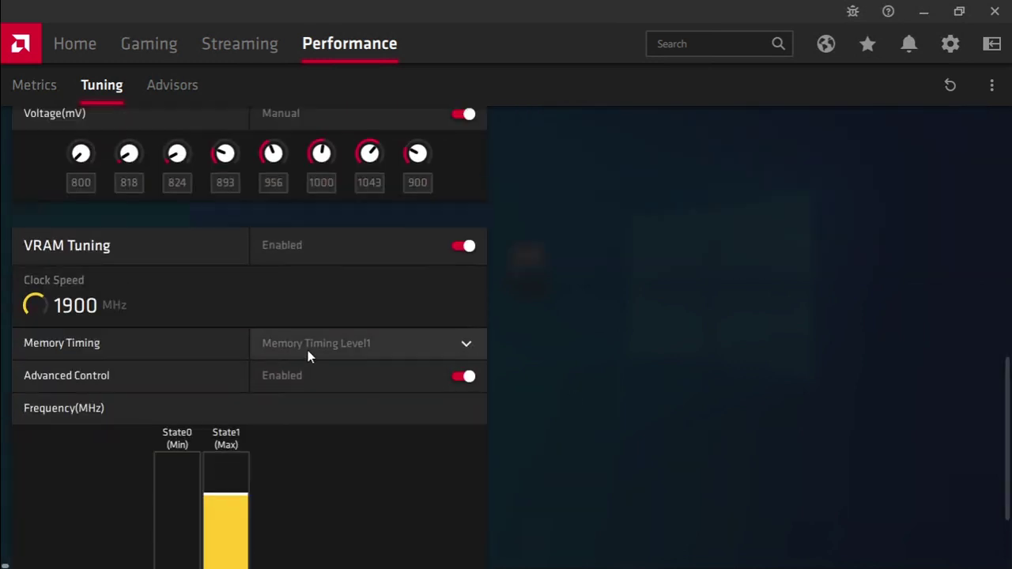
scroll(474, 411, down, 2)
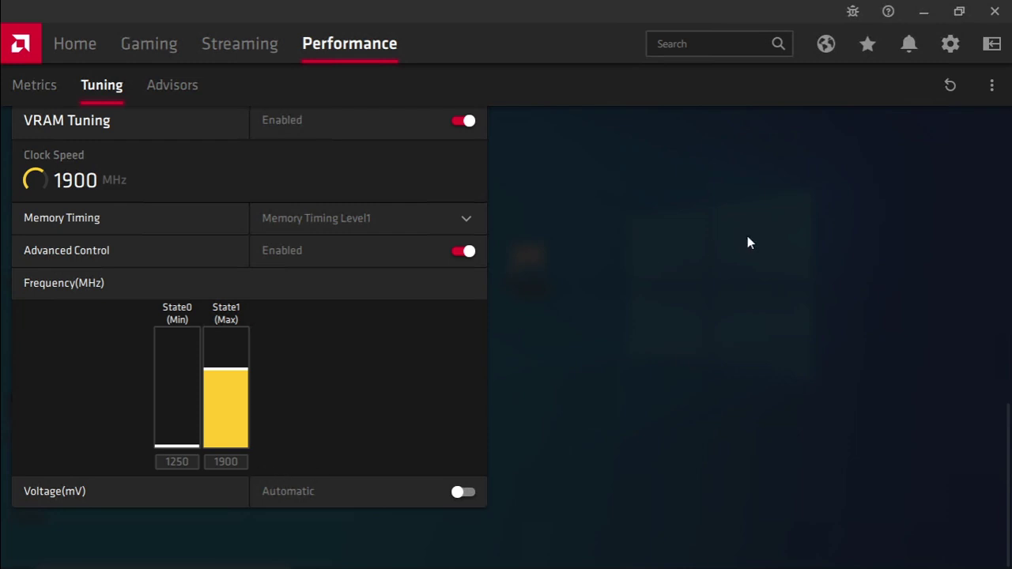
scroll(747, 235, up, 6)
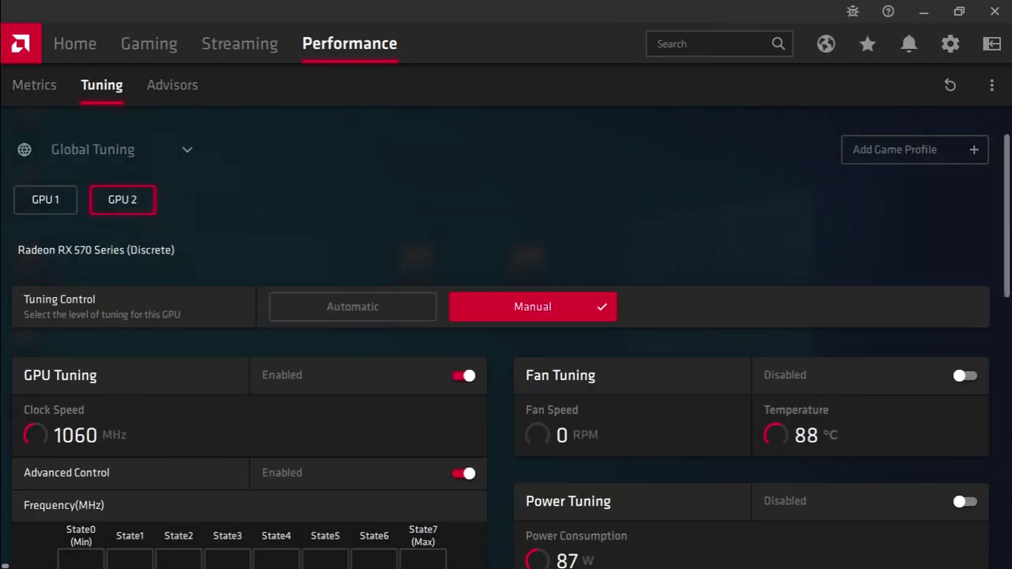
scroll(1008, 234, down, 3)
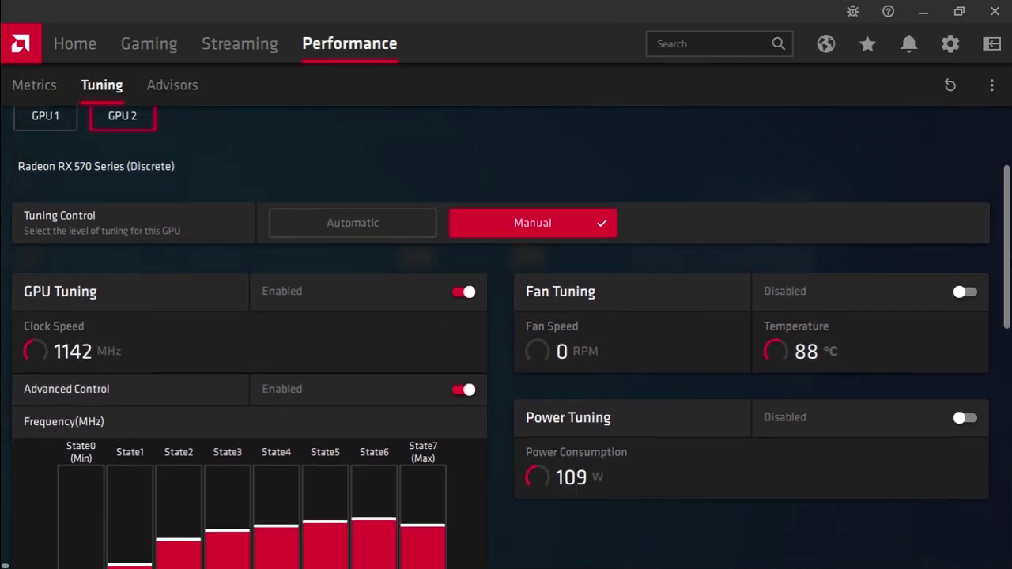
scroll(1009, 235, down, 1)
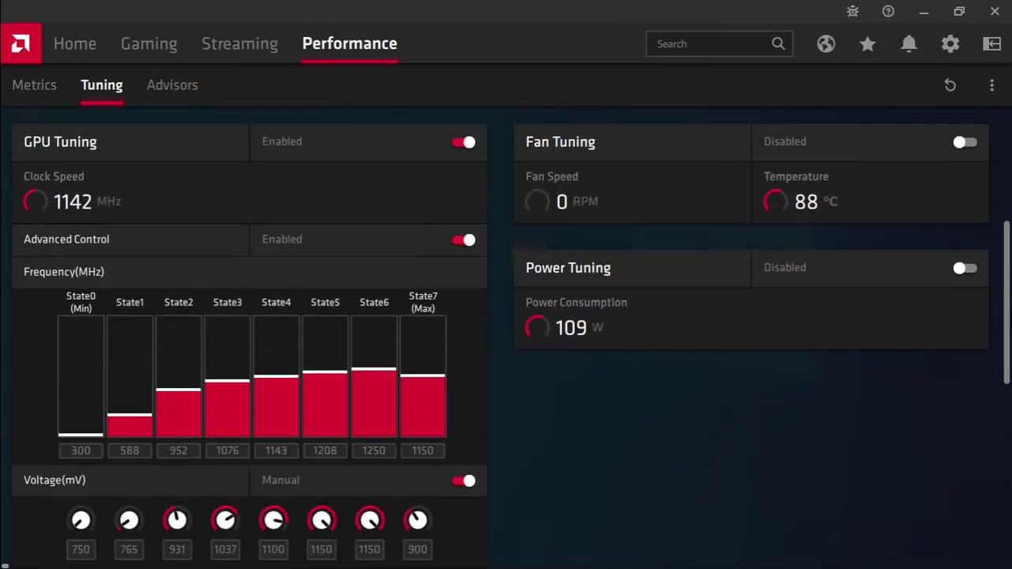
scroll(1008, 234, down, 1)
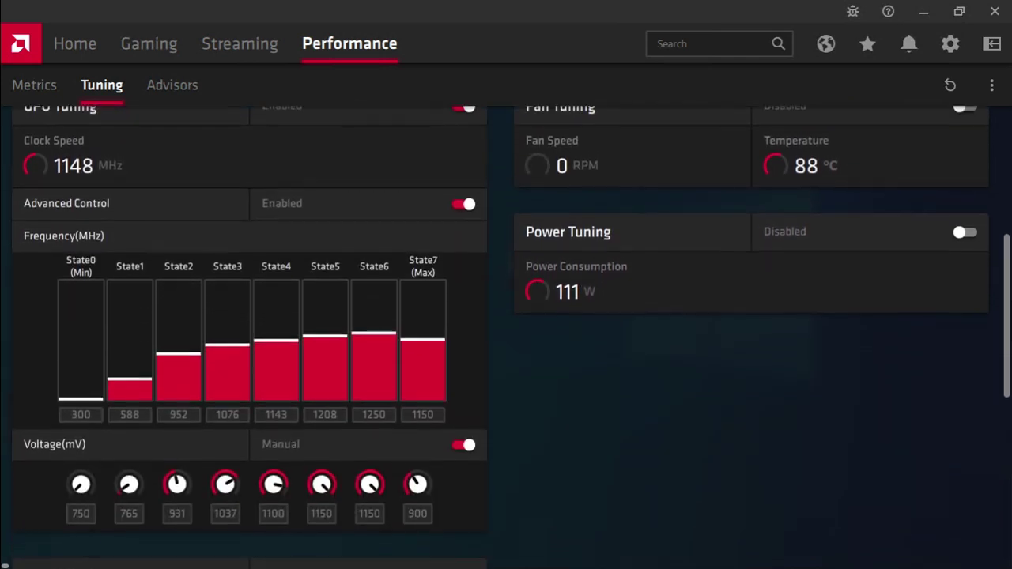
scroll(511, 341, down, 3)
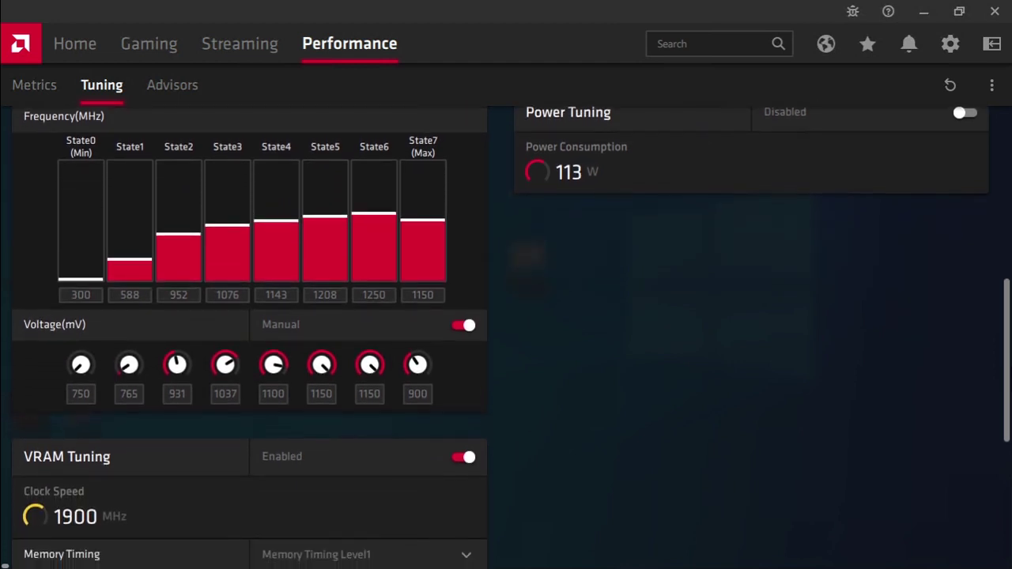
scroll(511, 341, down, 1)
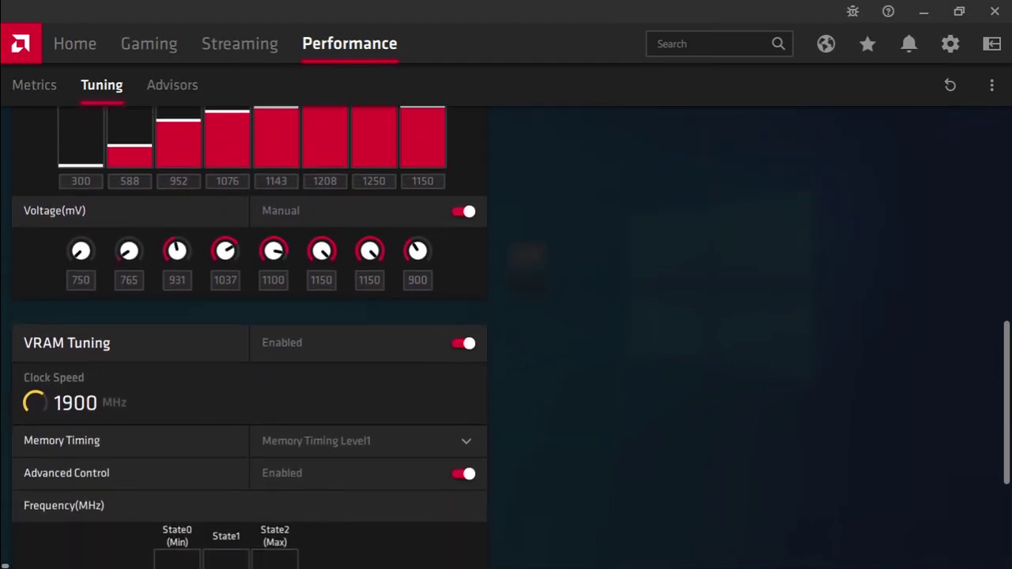
scroll(511, 341, down, 3)
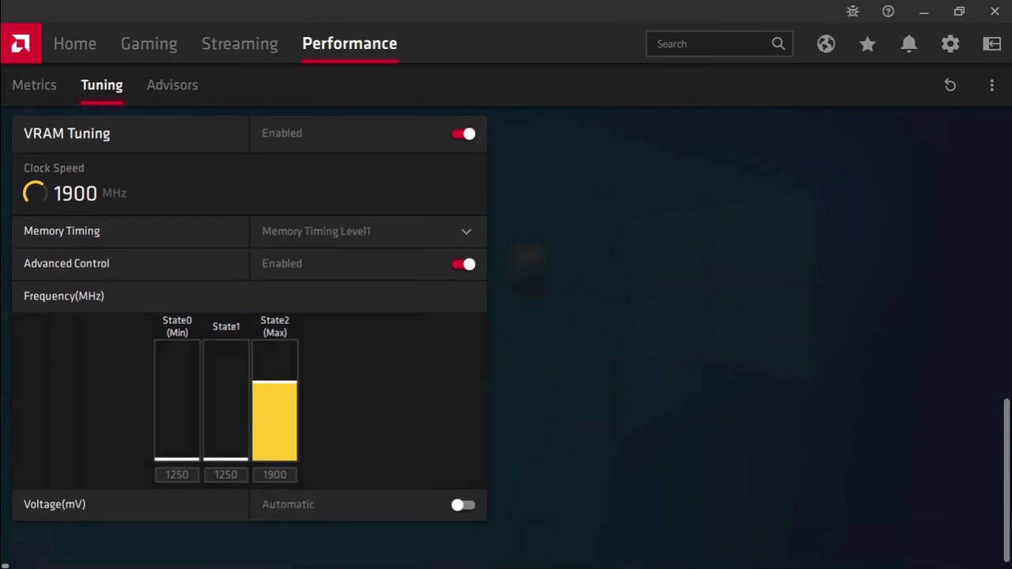
scroll(511, 341, up, 1)
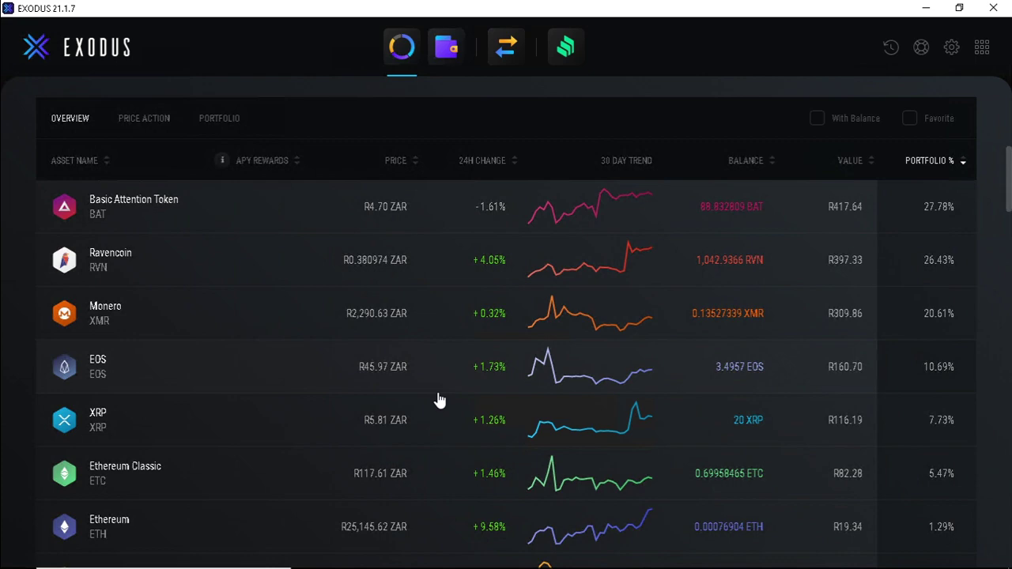
Show the Ethereum Classic receiving address and QR code, then scroll through the remaining assets.
scroll(440, 400, down, 1)
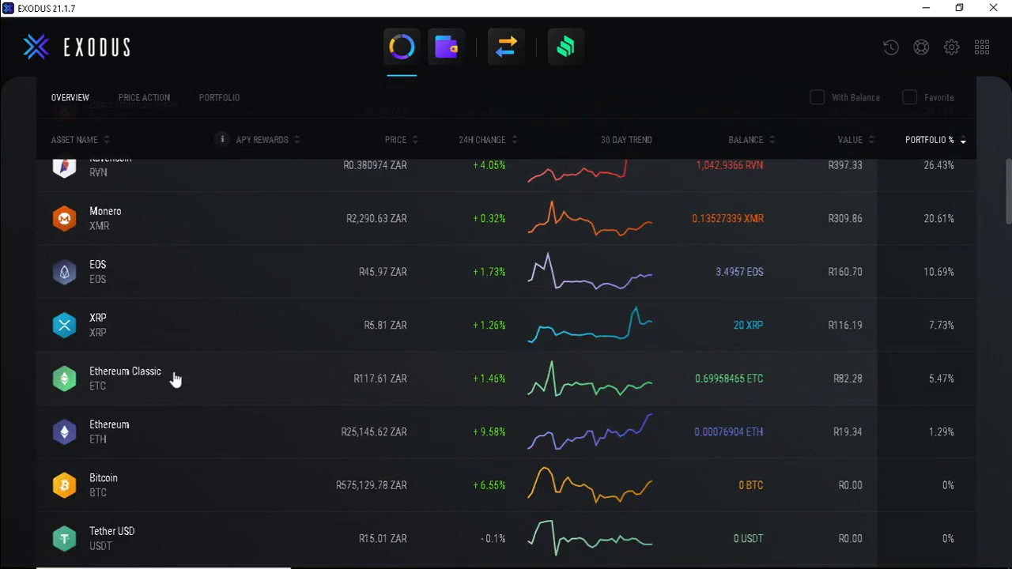
click(176, 380)
click(609, 316)
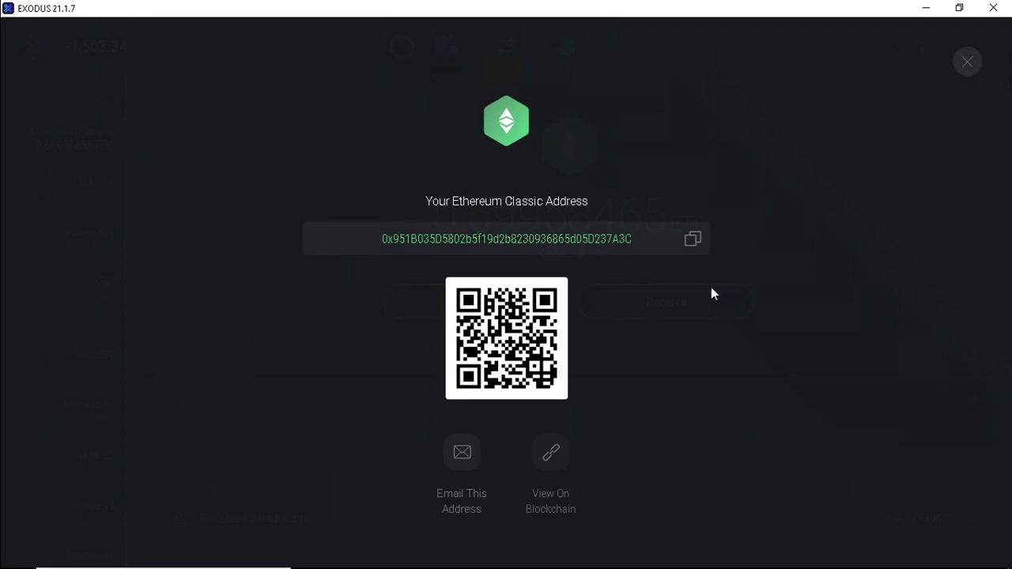
click(966, 63)
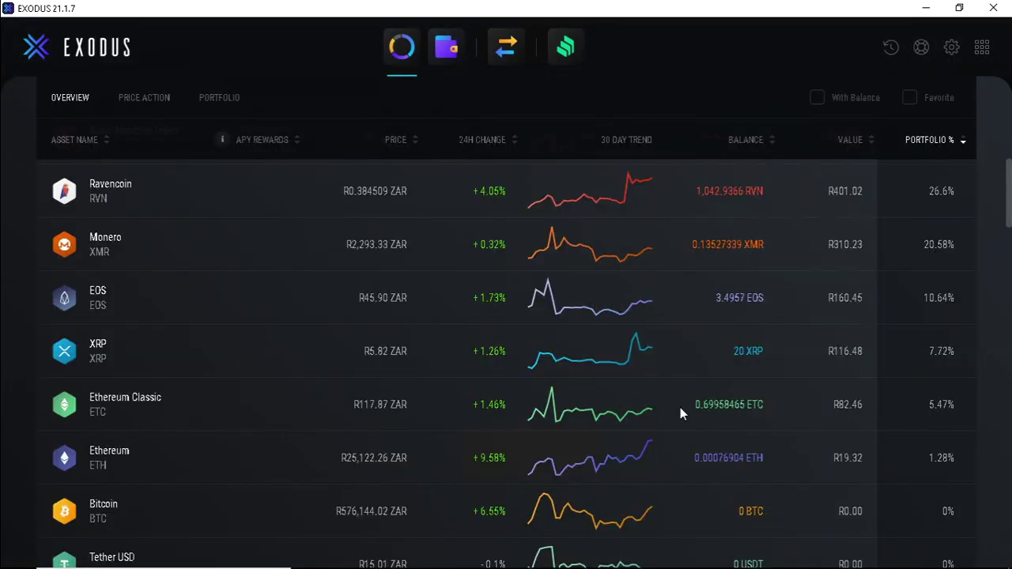
scroll(680, 408, down, 20)
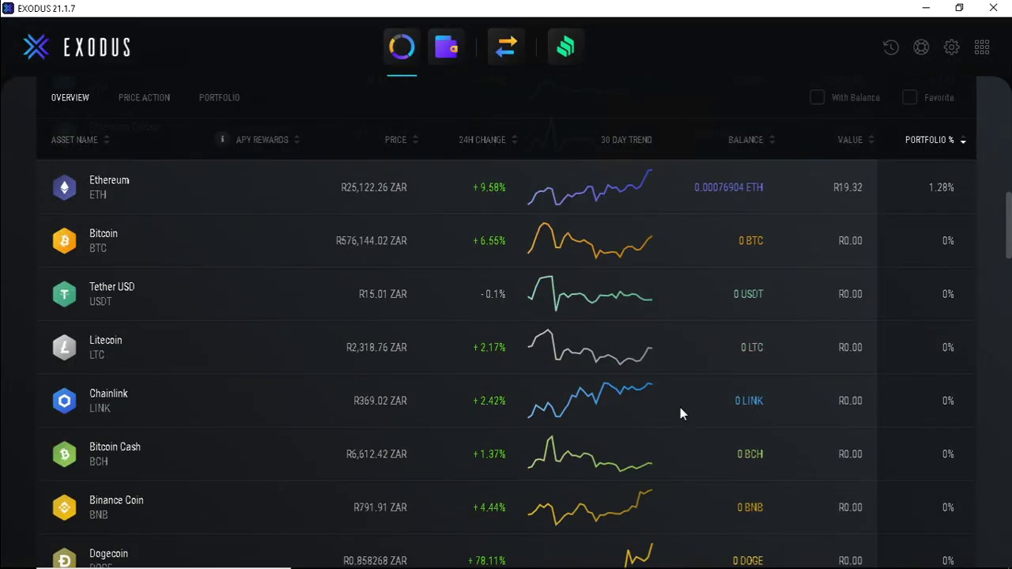
scroll(680, 408, down, 20)
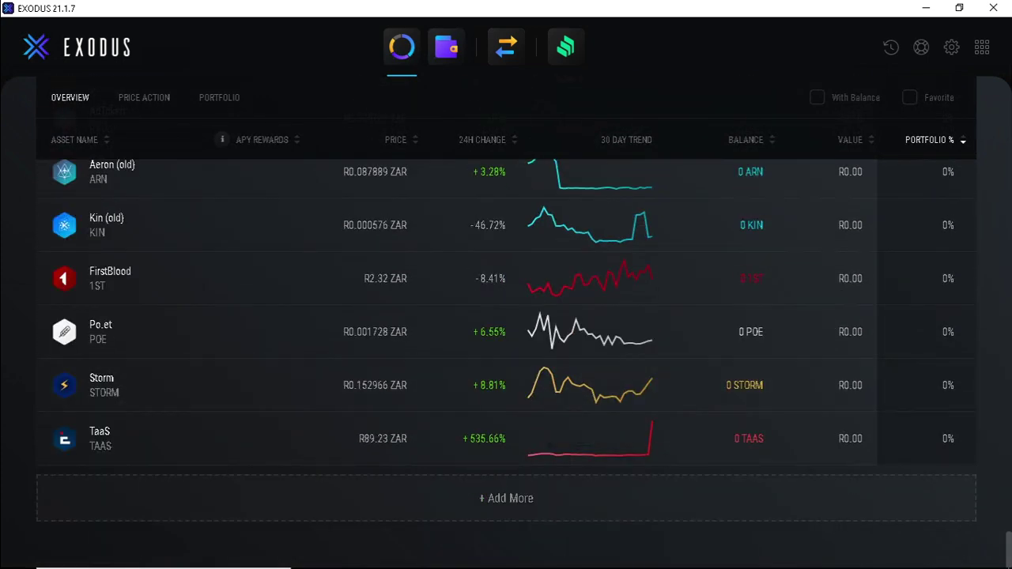
Search 'zil', enable Zilliqa, and bring up the Zilliqa wallet's receiving address.
click(515, 497)
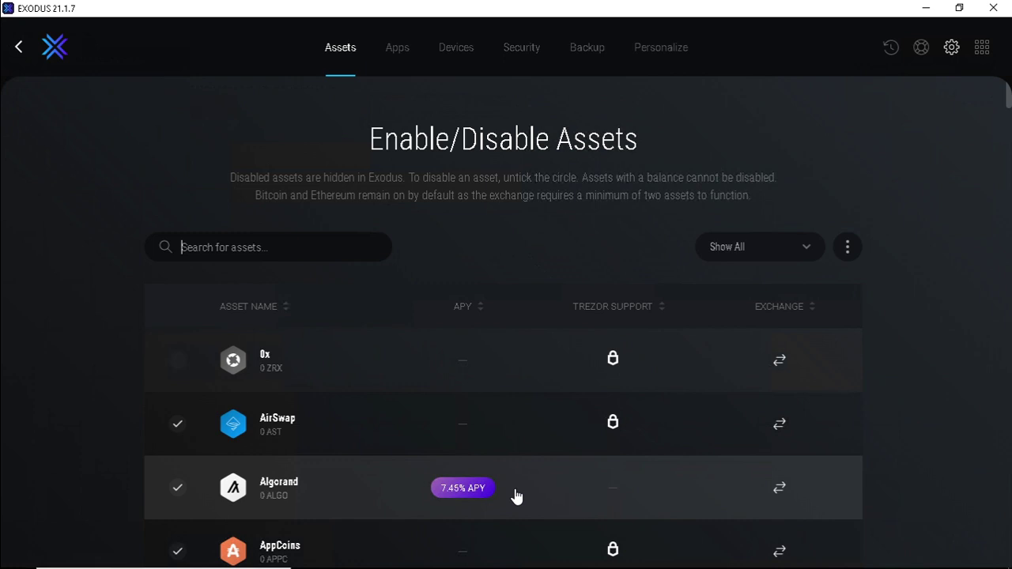
text(zil)
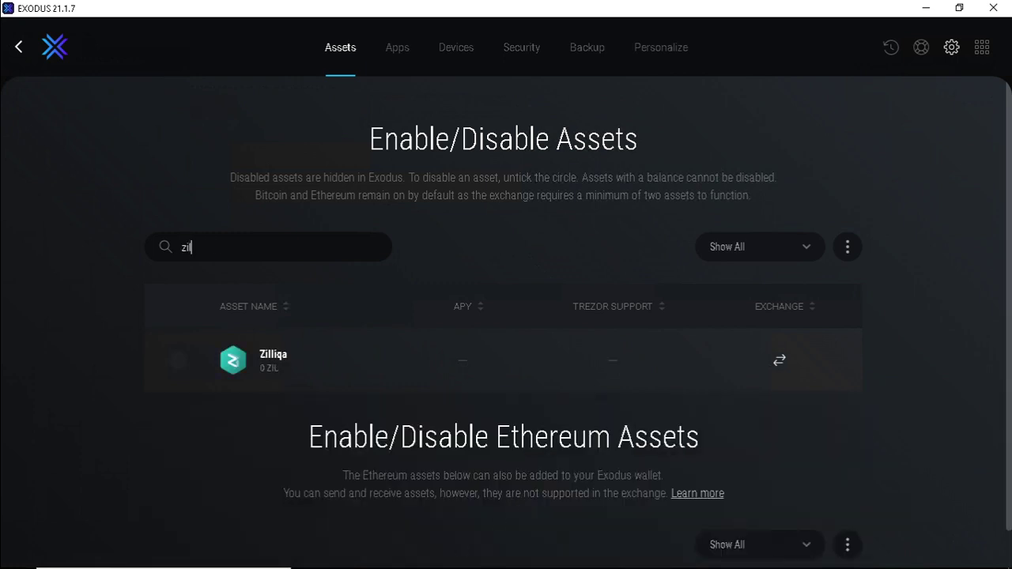
click(178, 364)
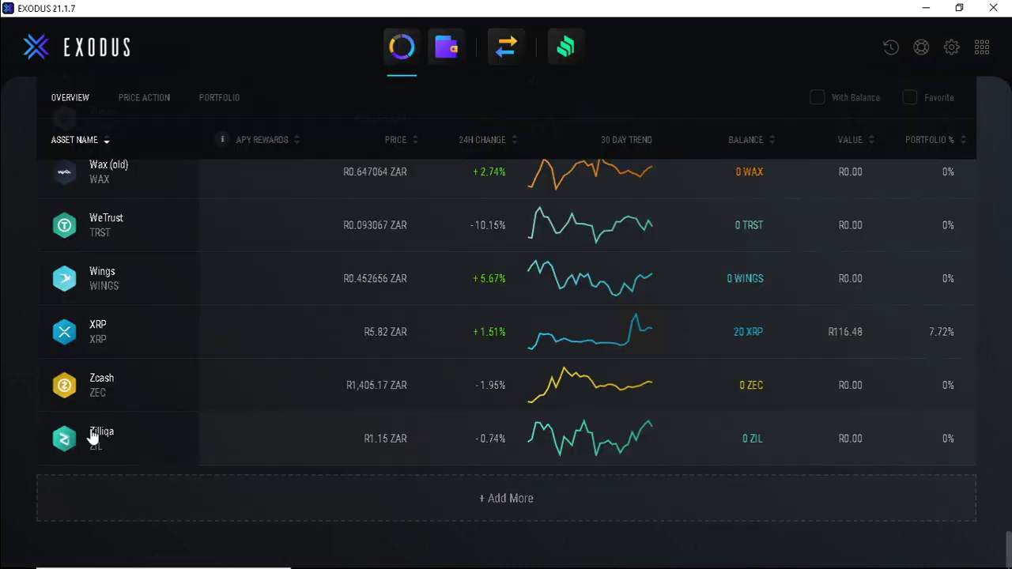
click(95, 434)
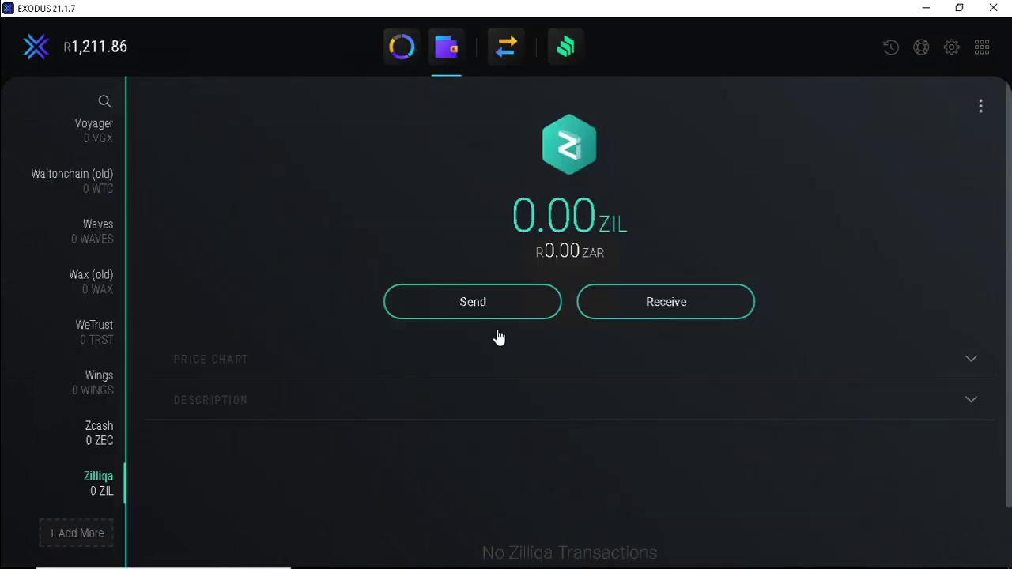
click(685, 302)
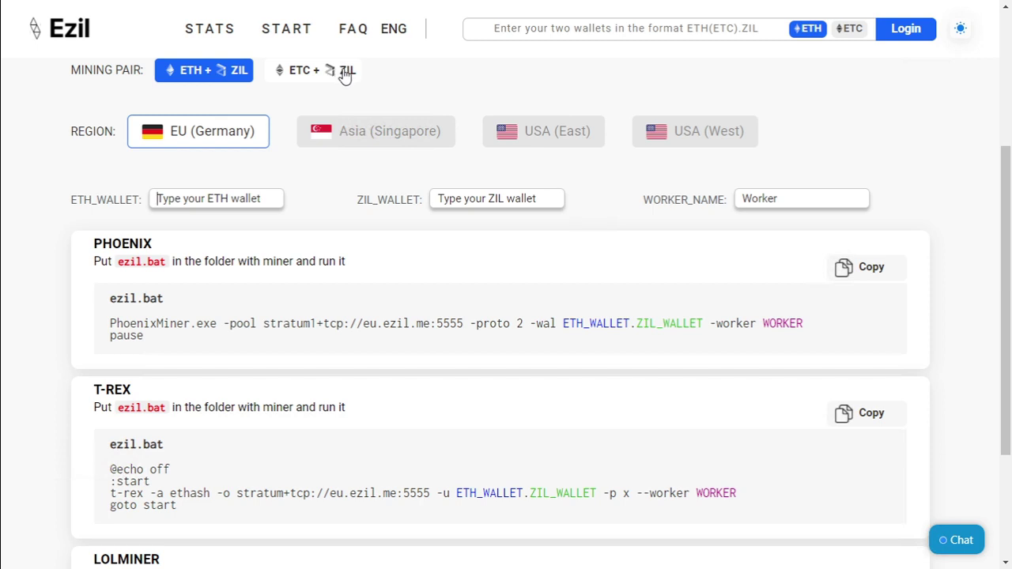
Choose the ETC + ZIL pair and paste the Ethereum Classic and Zilliqa wallet addresses.
click(348, 72)
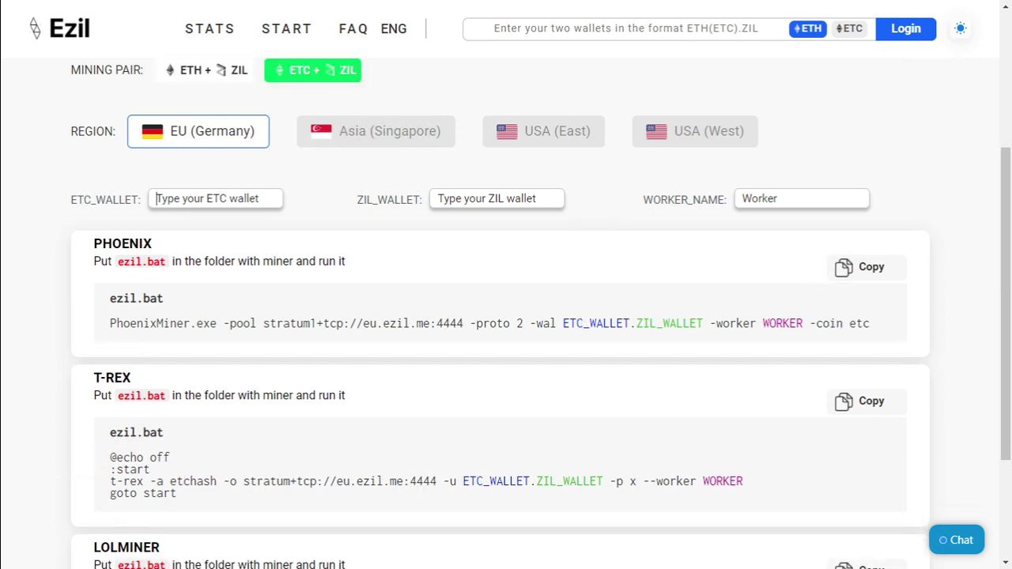
key(ctrl+v)
click(497, 198)
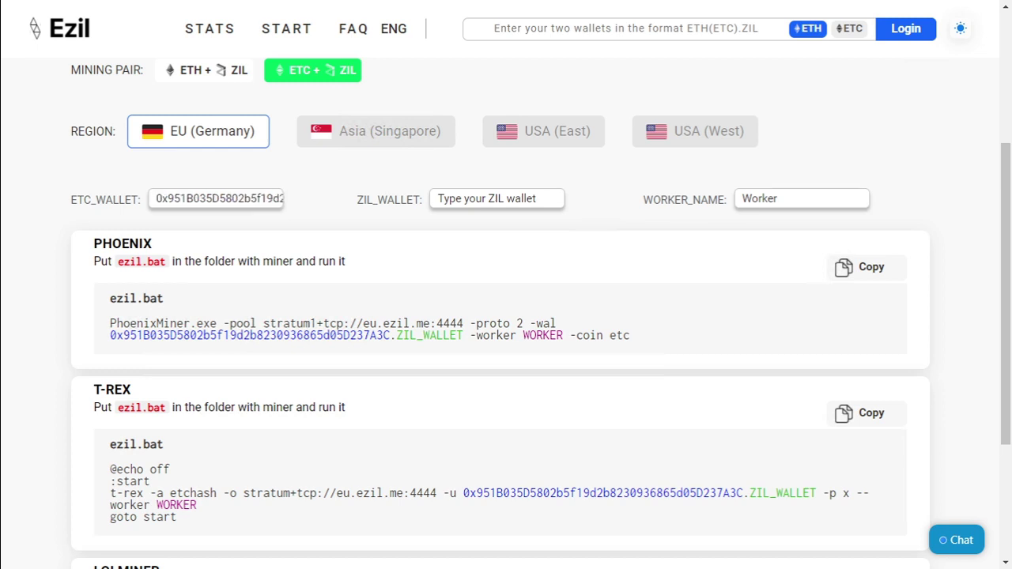
text(zil1psr6j77zwwv7qnqdk8u0xfway0y6svsypx02j3)
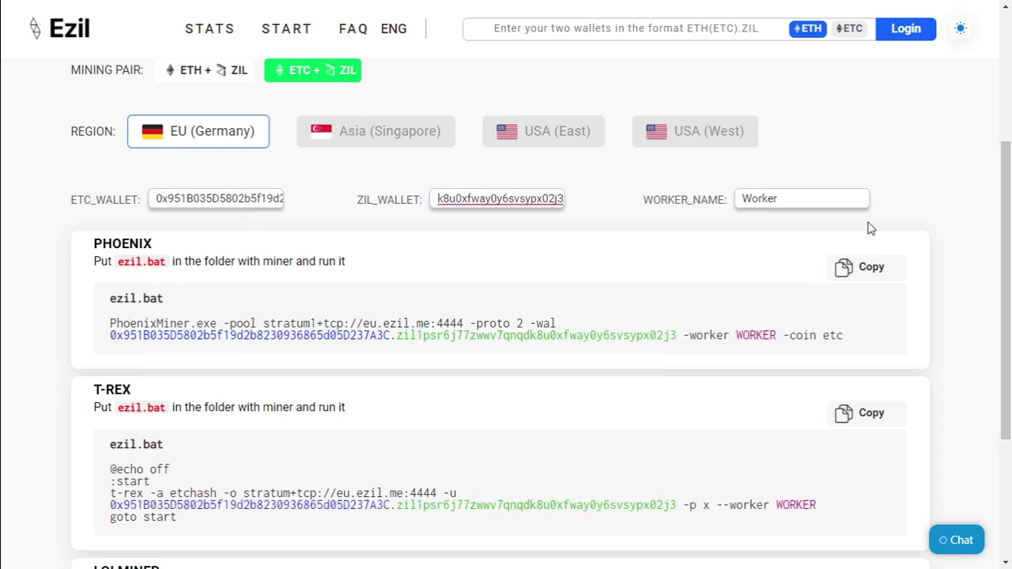
Enter worker name 4gbcards and select the generated PhoenixMiner command.
key(Tab)
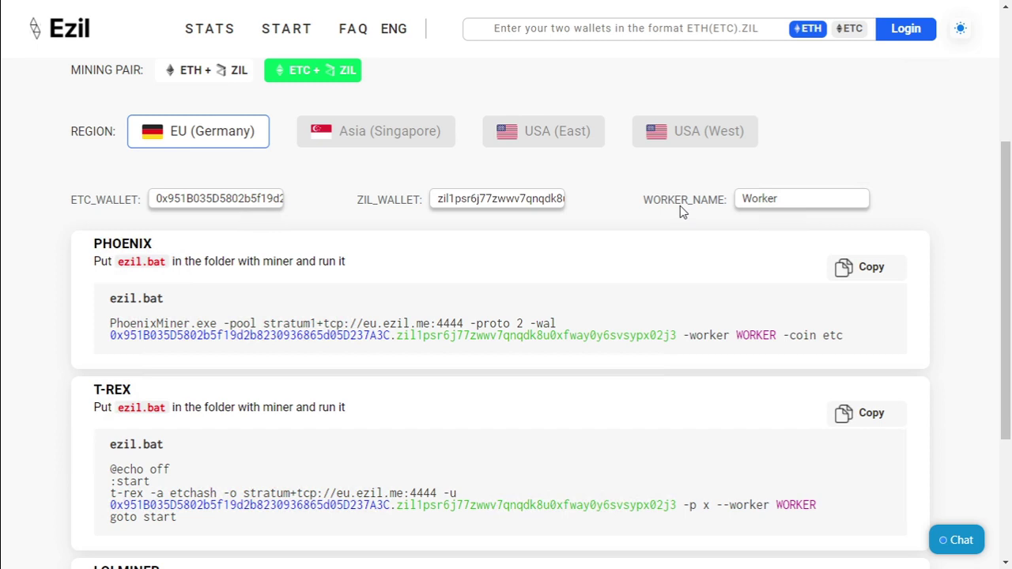
text(4g)
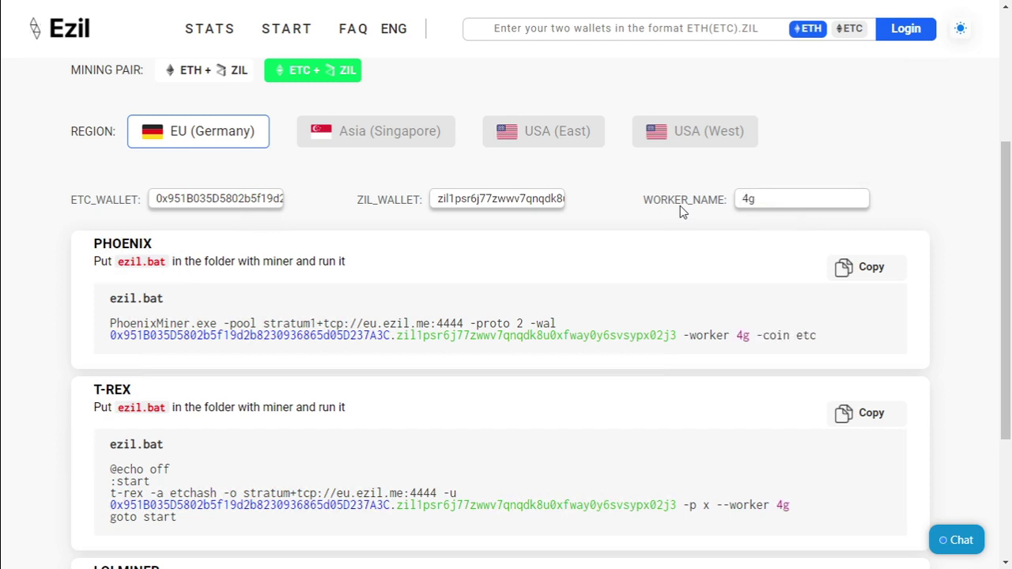
text(bcards)
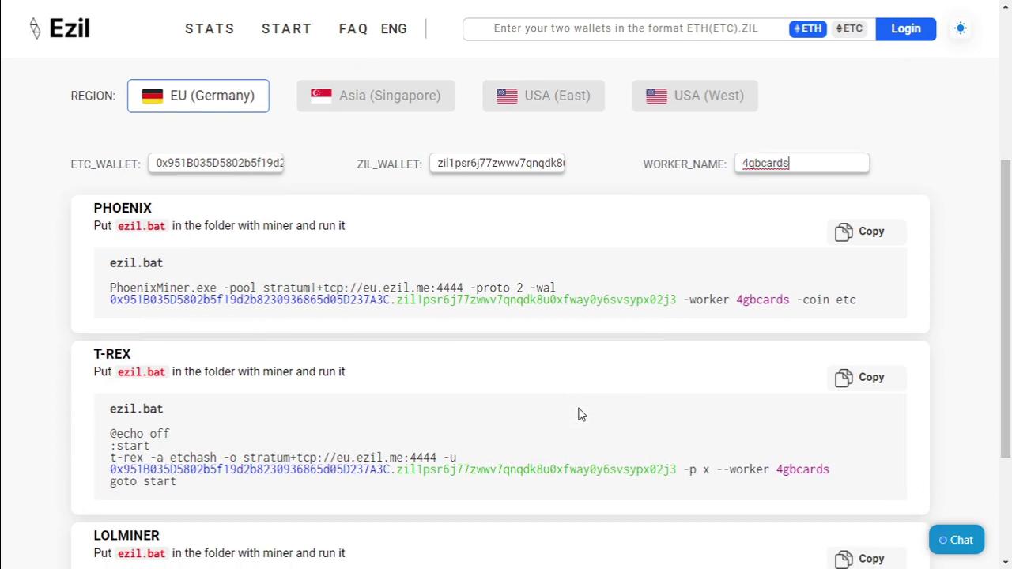
scroll(581, 413, down, 1)
drag(880, 279, 103, 258)
key(ctrl+c)
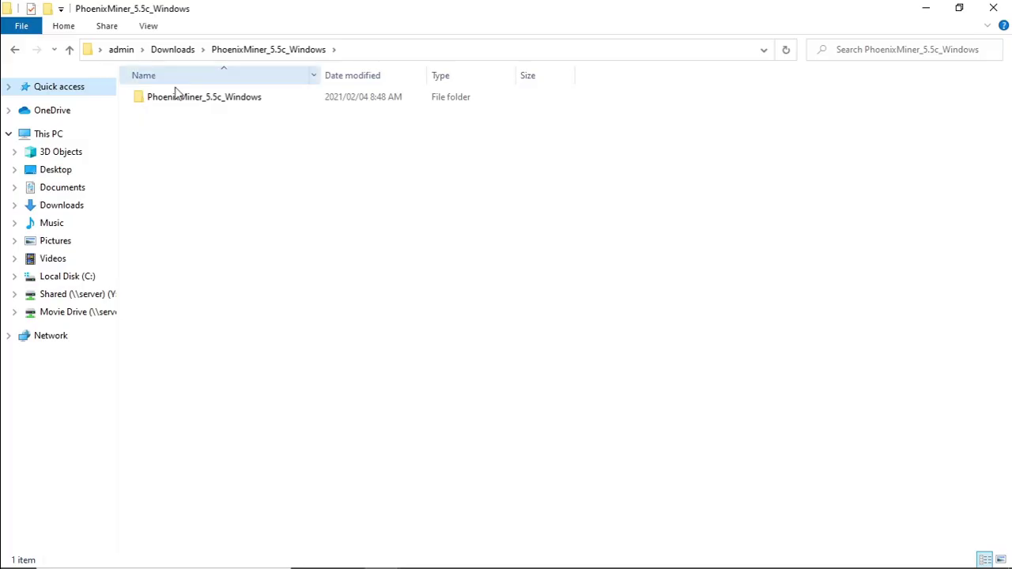
Create ETC+ZIL.txt in the PhoenixMiner_5.5c_Windows folder and paste the mining command into it.
double_click(190, 98)
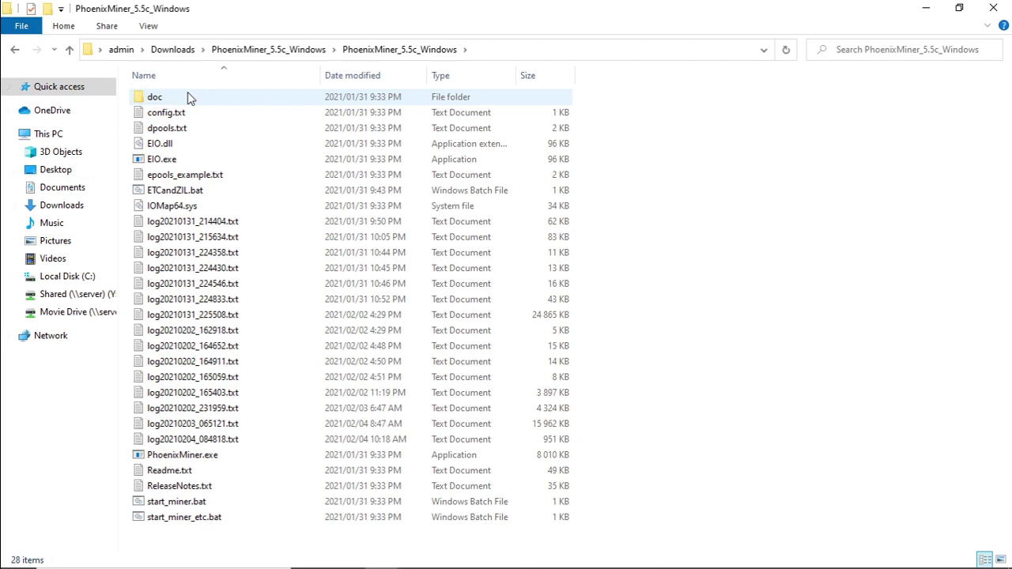
right_click(654, 358)
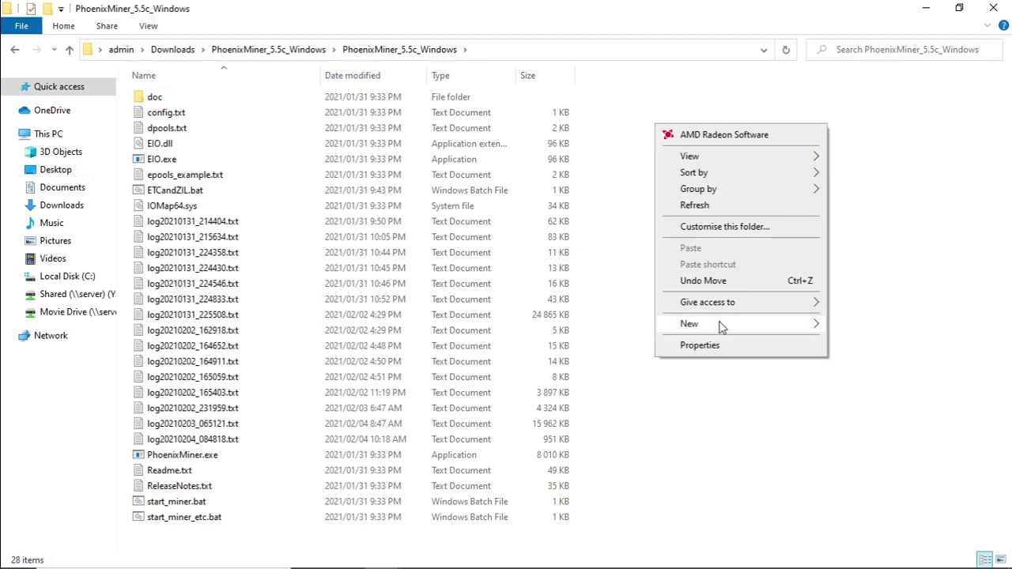
mouse_move(721, 327)
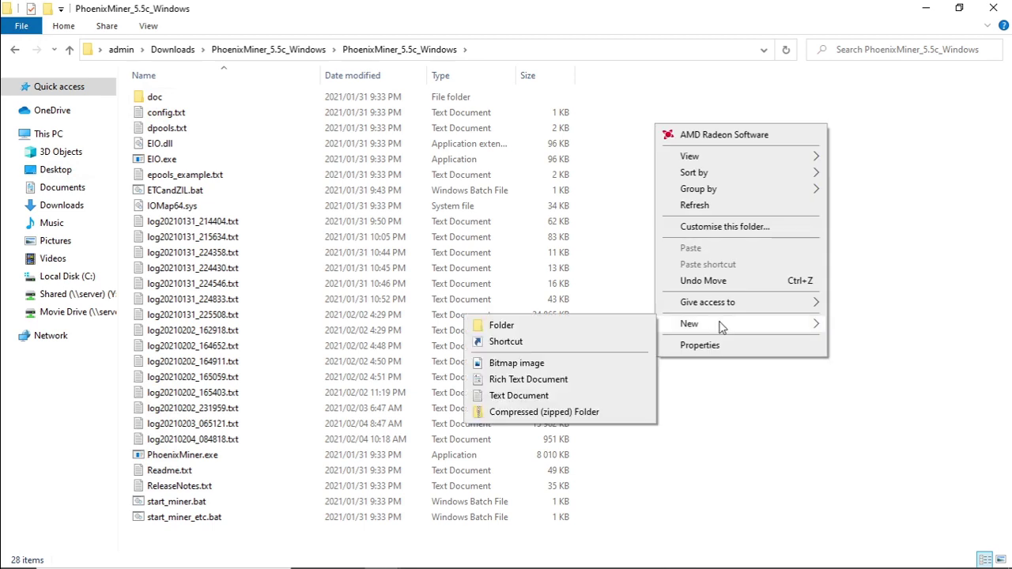
click(558, 395)
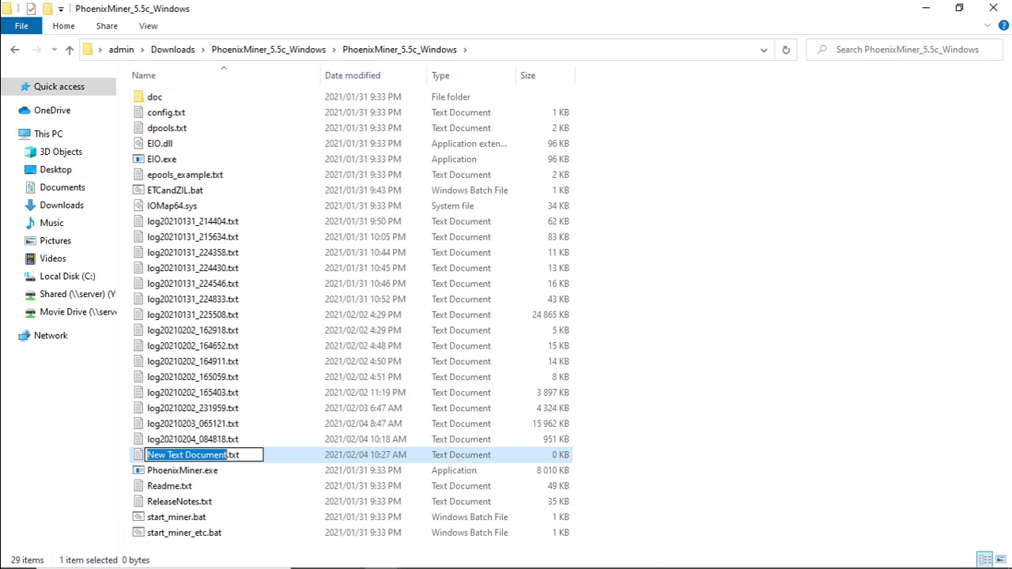
text(ETC)
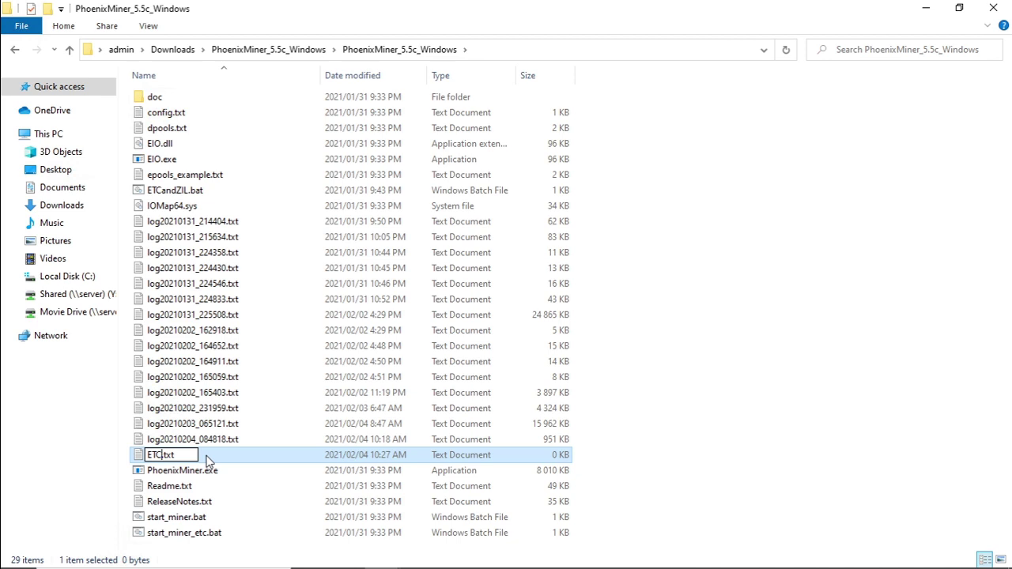
text(+ZIL)
key(Return)
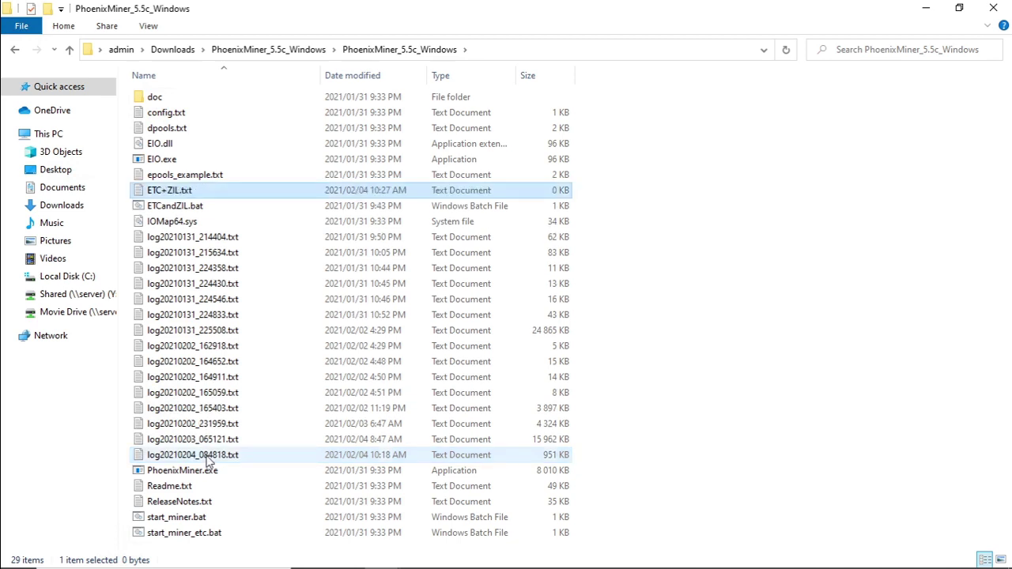
double_click(163, 189)
key(ctrl+v)
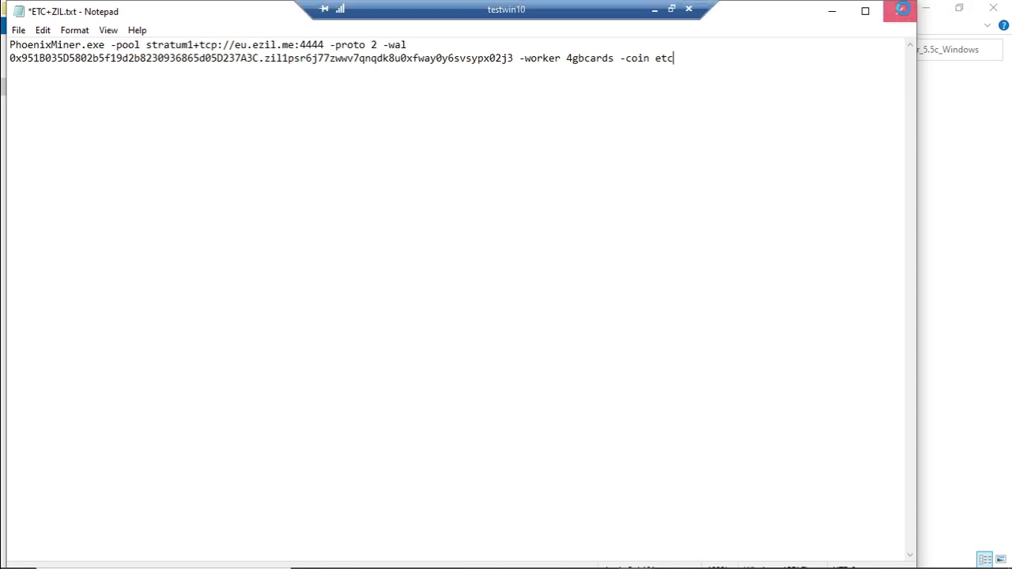
Save ETC+ZIL.txt from Notepad and rename it to ETC+ZIL.bat.
click(900, 11)
click(458, 306)
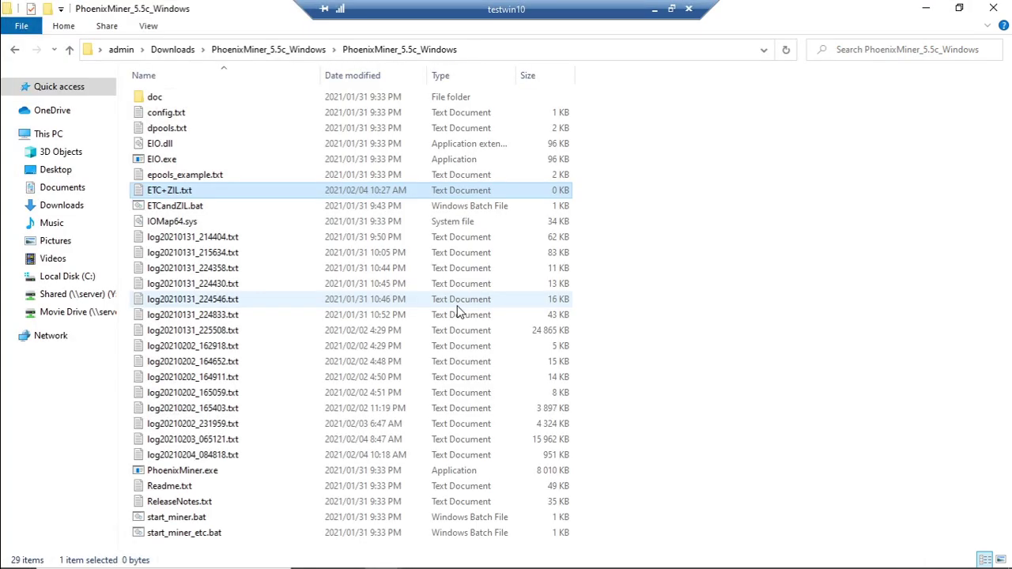
click(198, 196)
key(End)
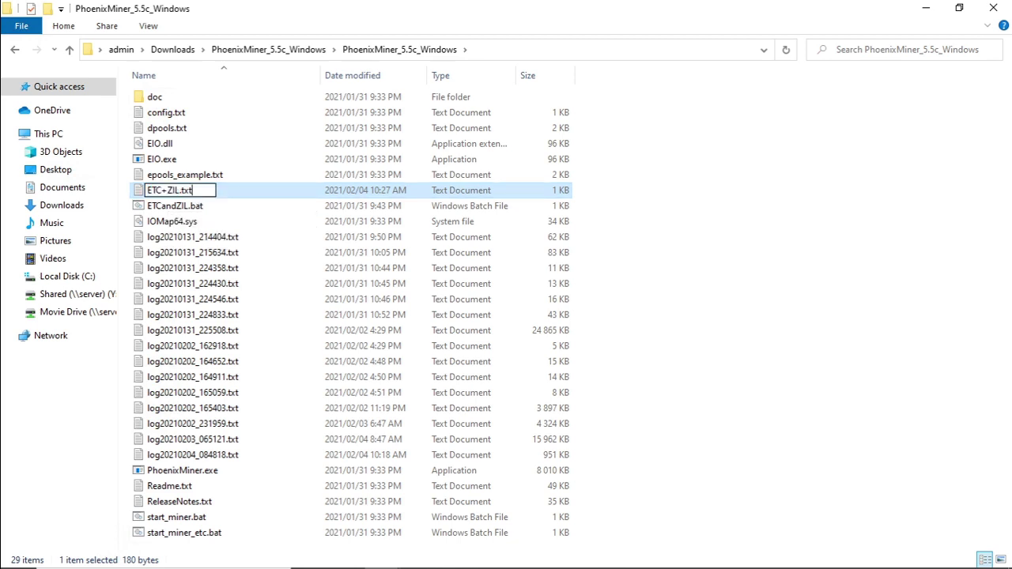
key(BackSpace)
key(BackSpace)
key(BackSpace)
text(bat)
key(Return)
key(Return)
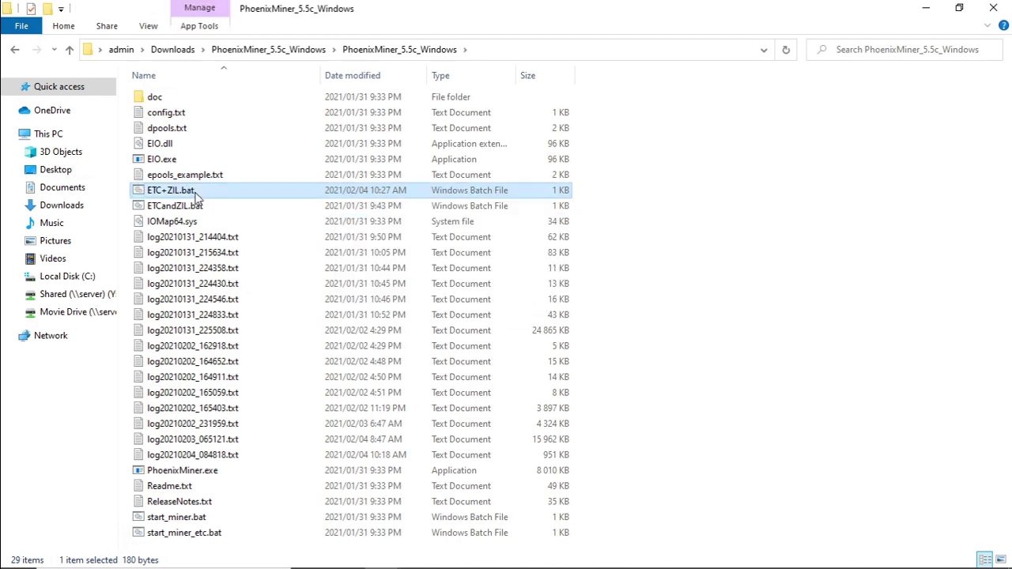
Launch PhoenixMiner from ETC+ZIL.bat and maximize its console window.
double_click(196, 192)
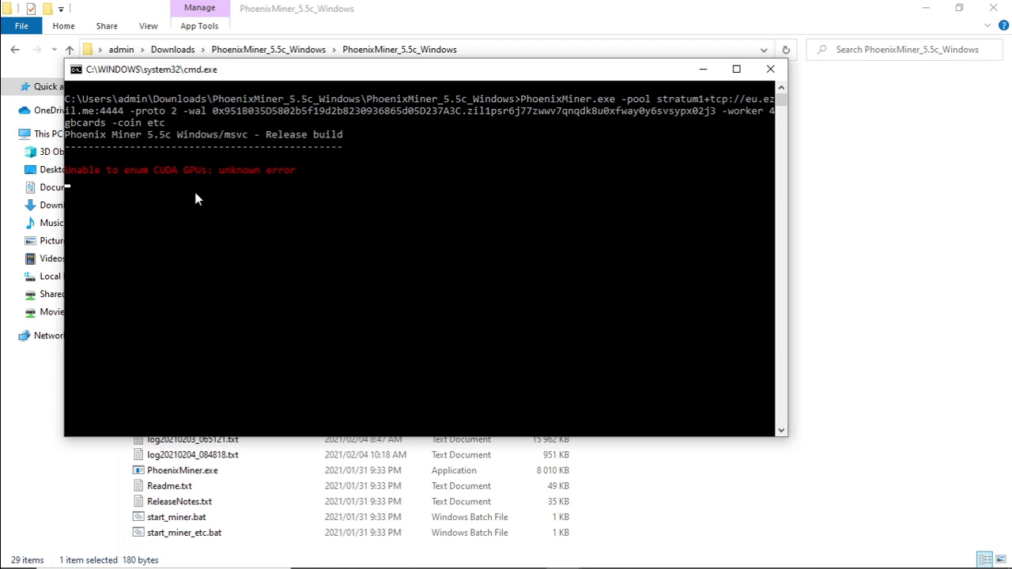
double_click(510, 71)
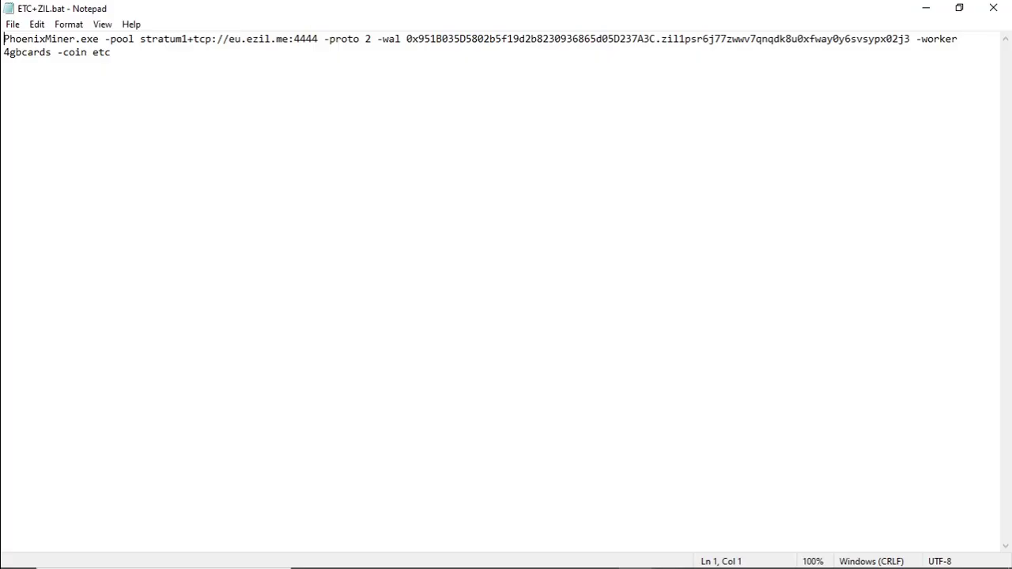
Select the combined ETC and ZIL wallet address after -wal, then close Notepad.
drag(407, 39, 910, 38)
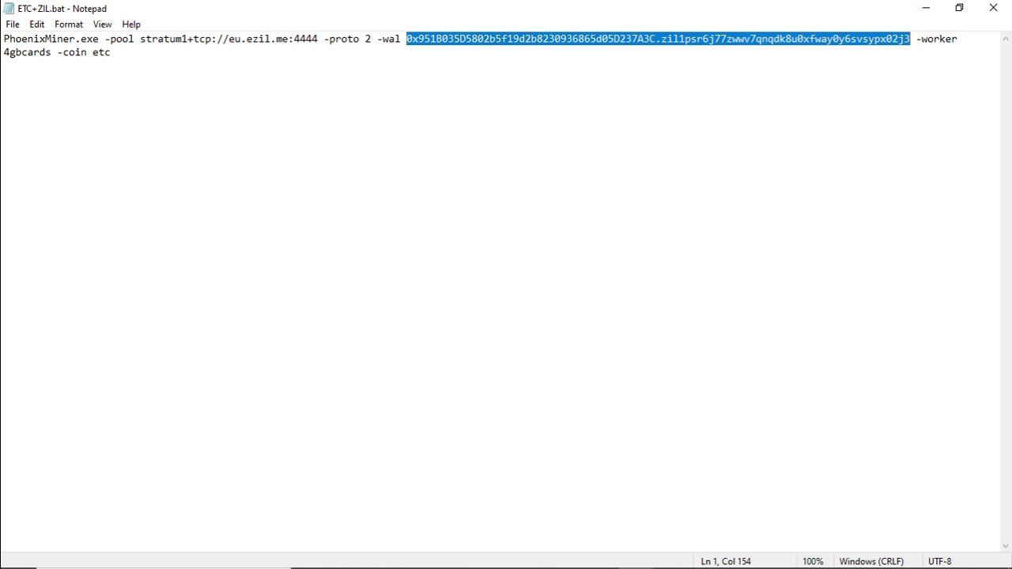
click(993, 8)
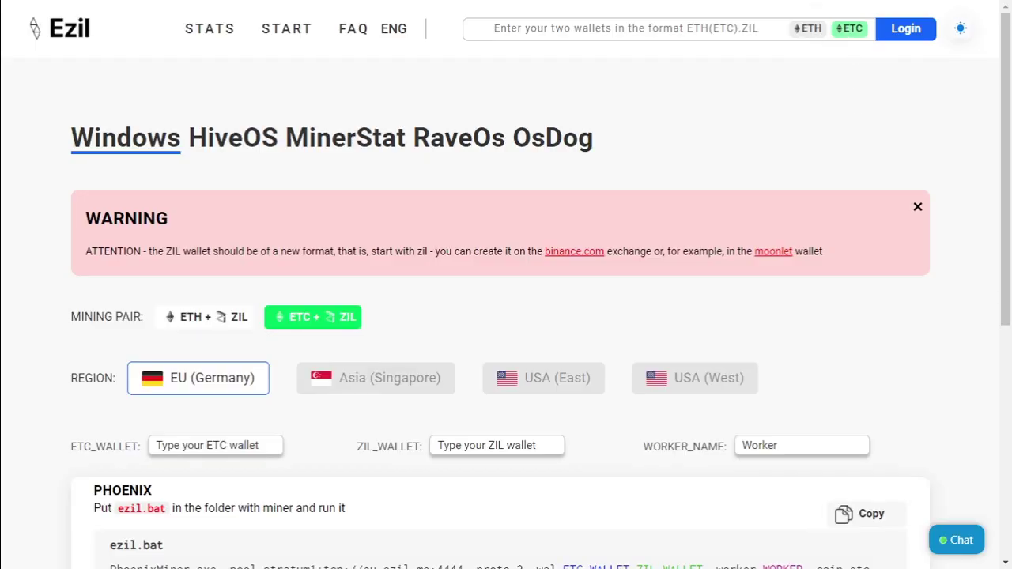
Look up the saved wallet pair to show 0.006672 ETC, 9.3082 ZIL and 31.02 MH/s.
click(626, 28)
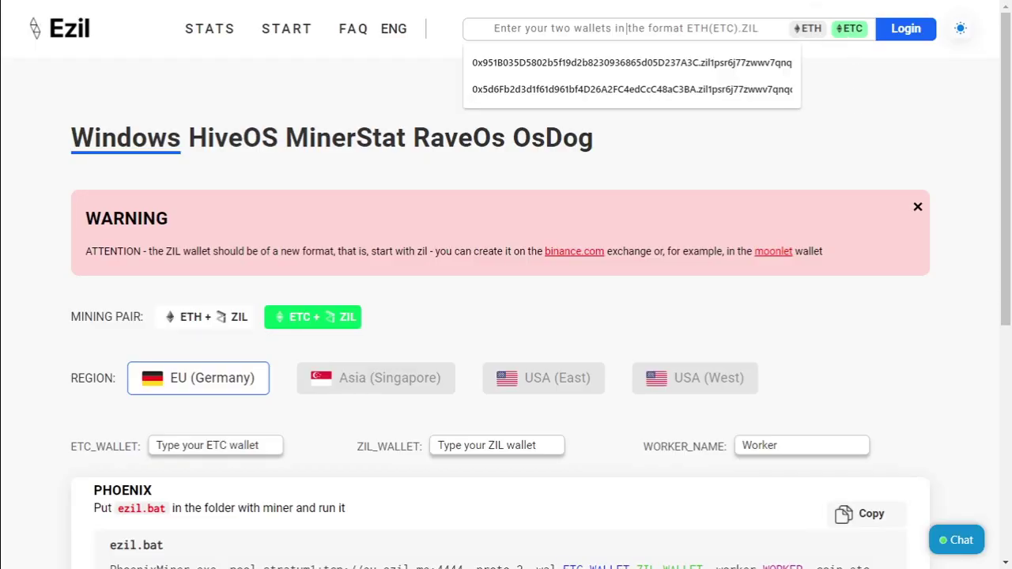
key(Down)
key(Return)
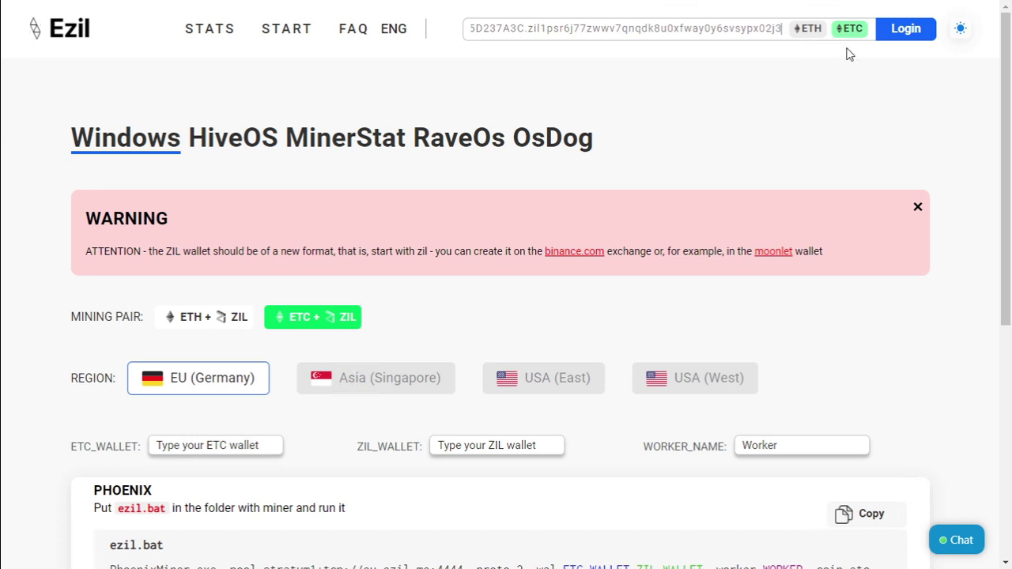
key(Return)
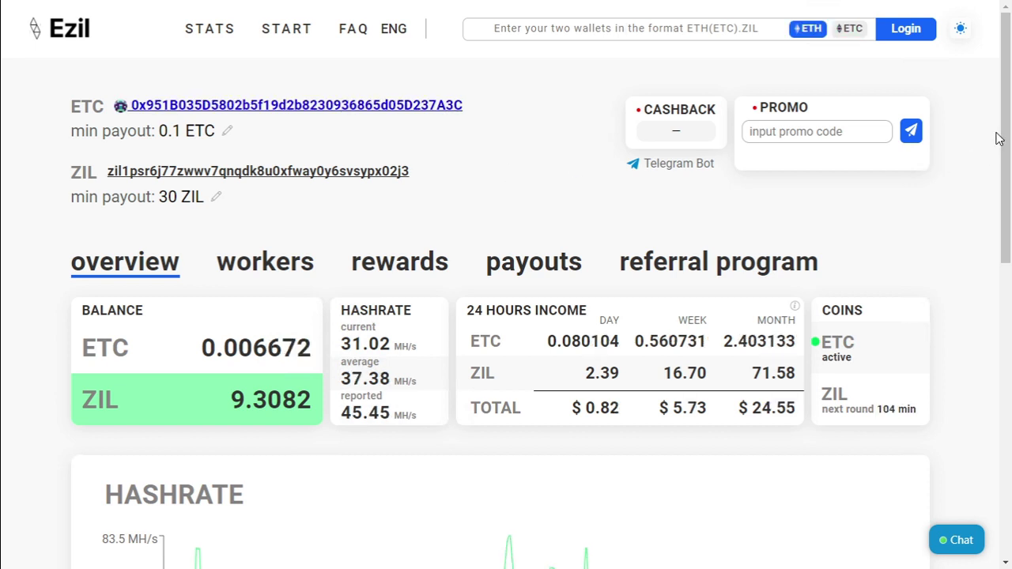
drag(1006, 133, 1009, 201)
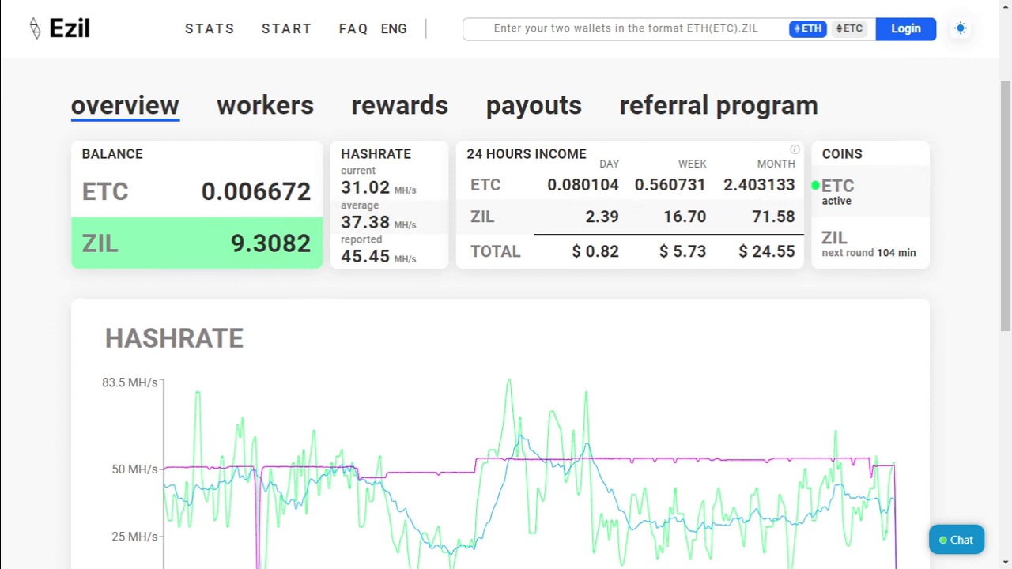
drag(721, 187, 796, 185)
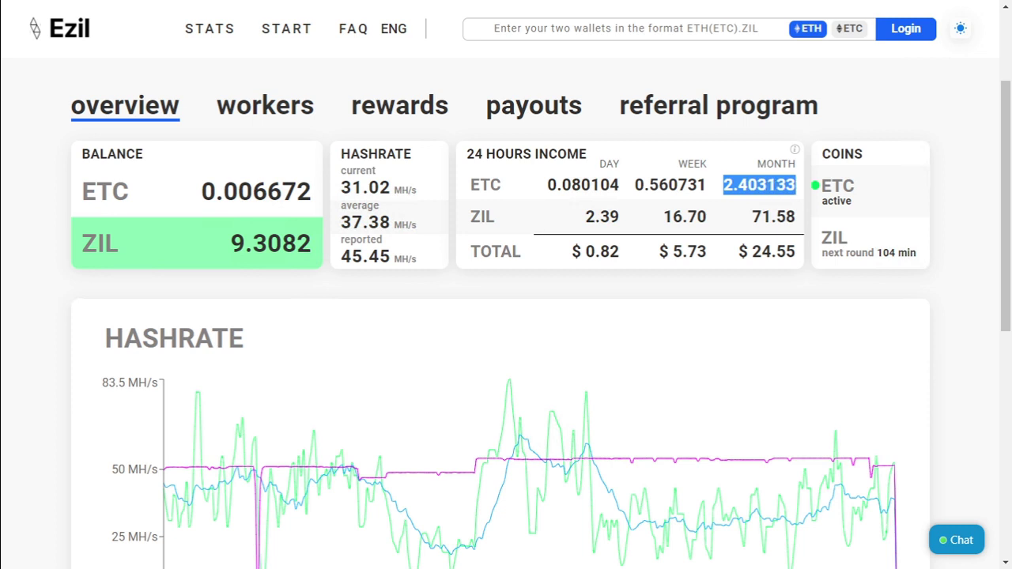
drag(734, 225, 739, 251)
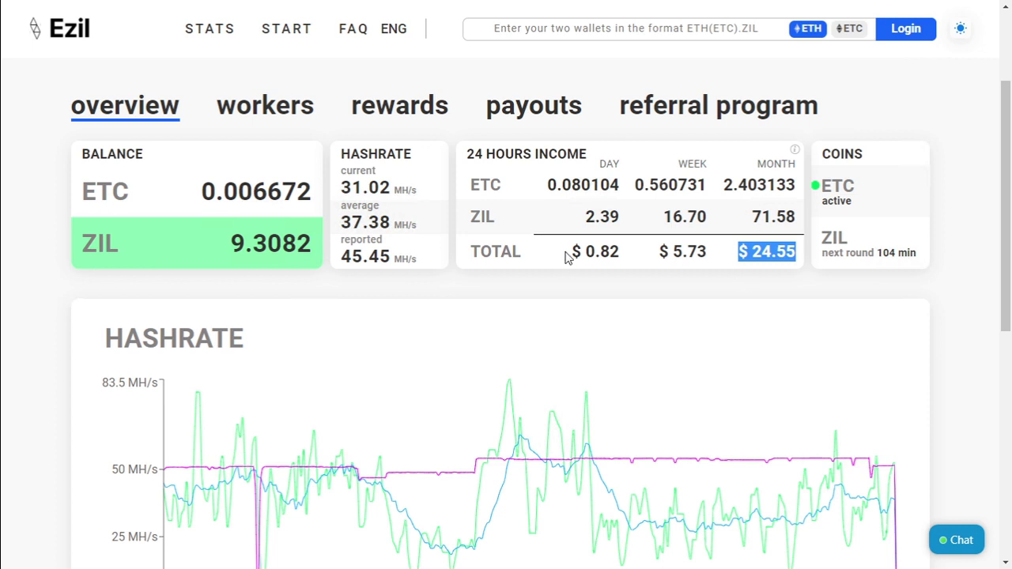
drag(569, 253, 627, 255)
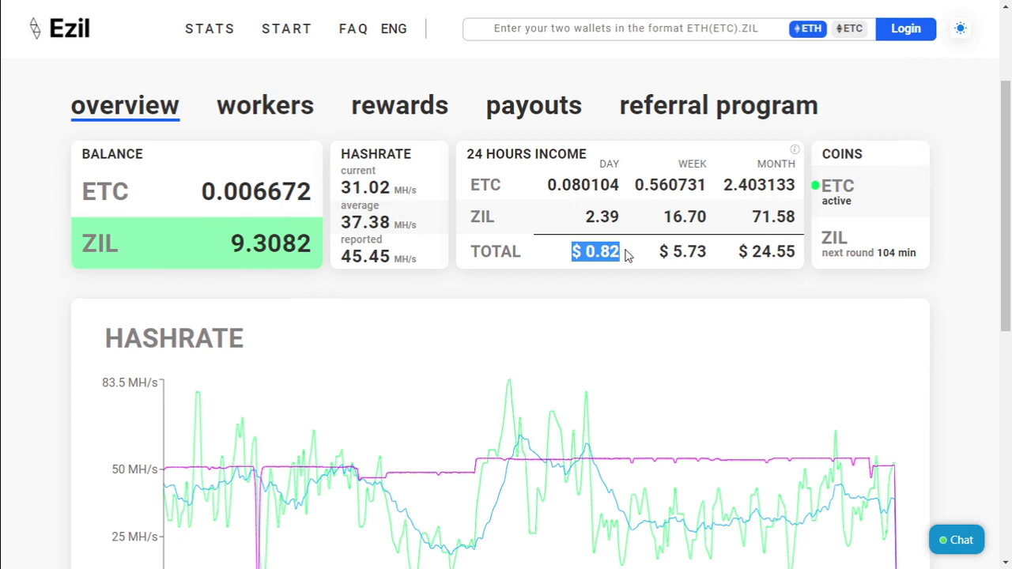
click(594, 287)
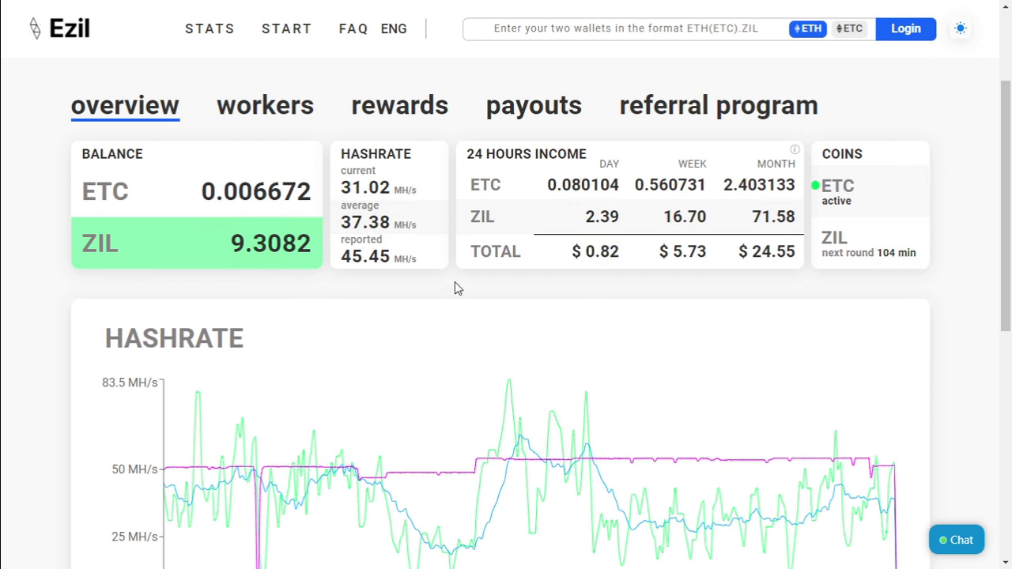